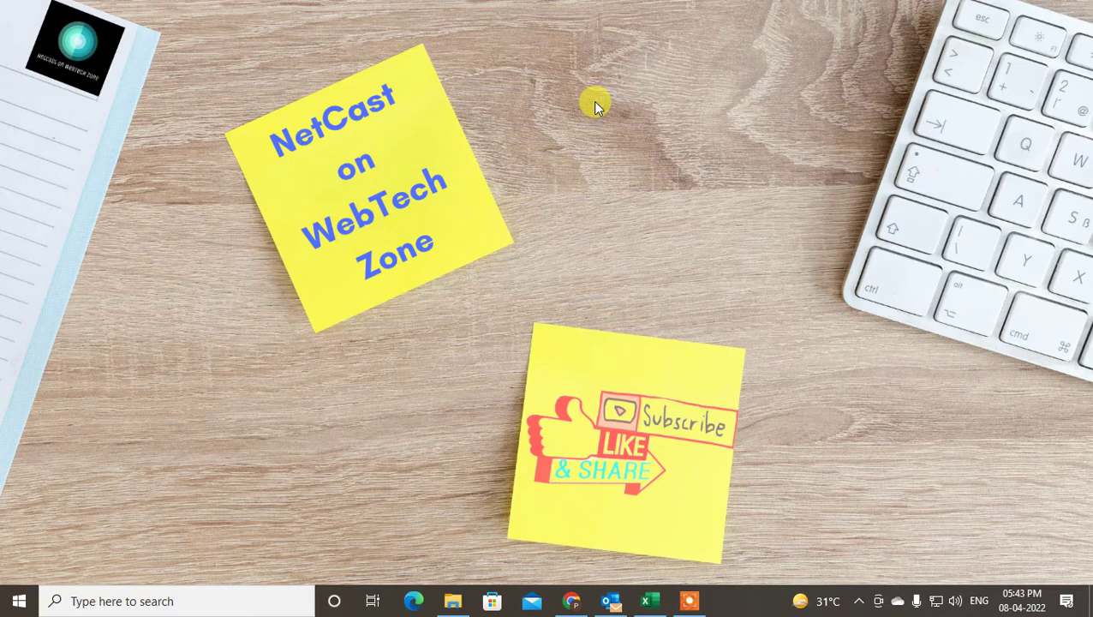
Refresh the desktop, then go to Outlook's File > Open & Export page
right_click(523, 99)
click(591, 146)
click(610, 600)
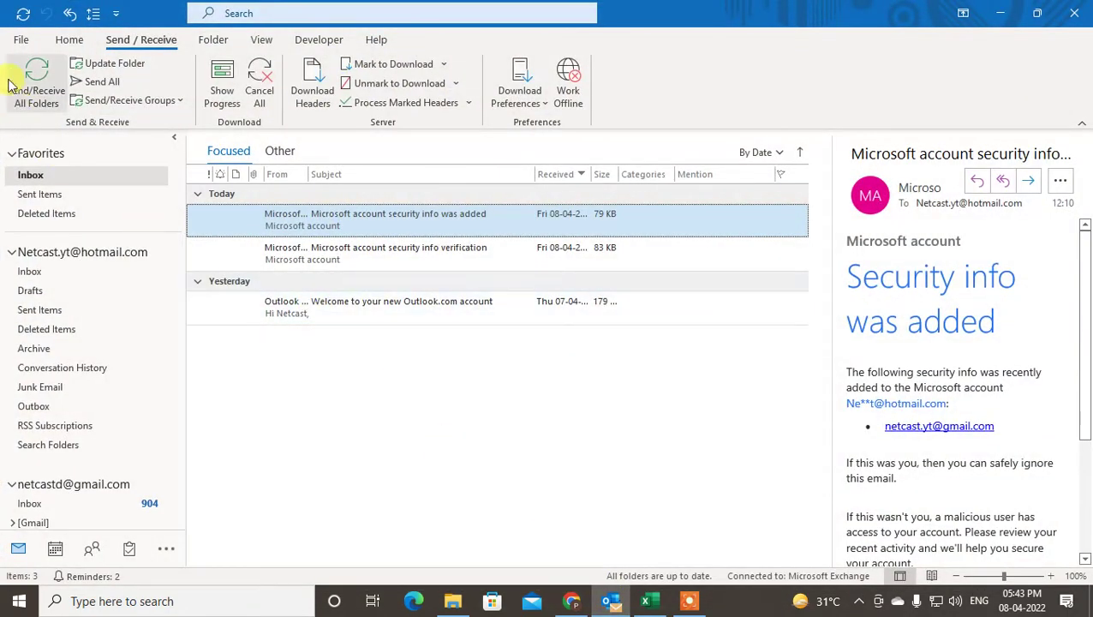
click(68, 41)
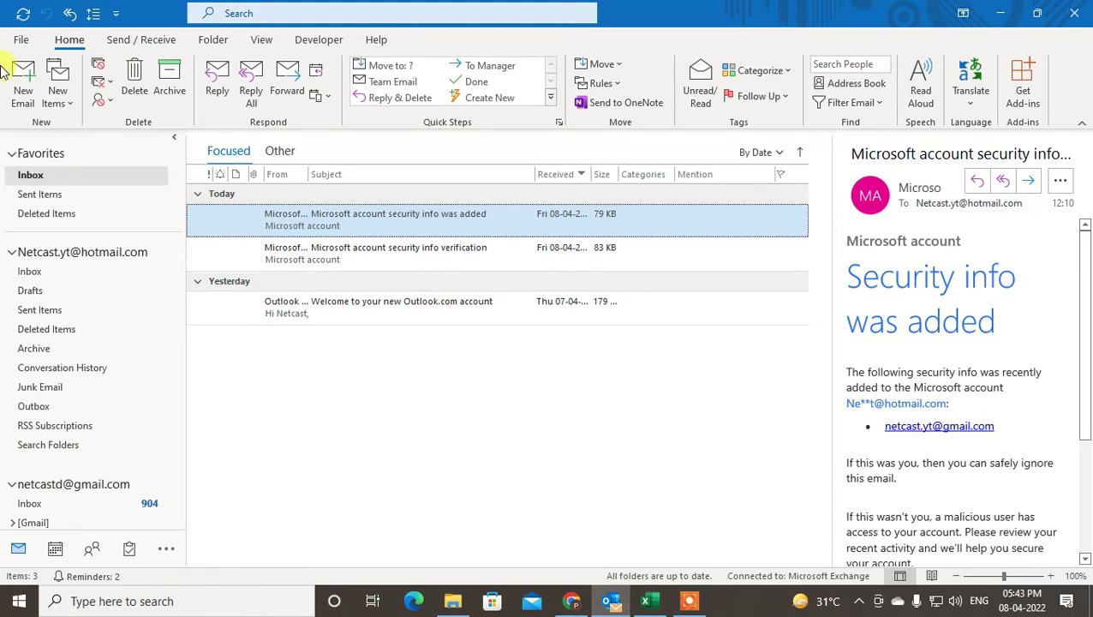
click(21, 41)
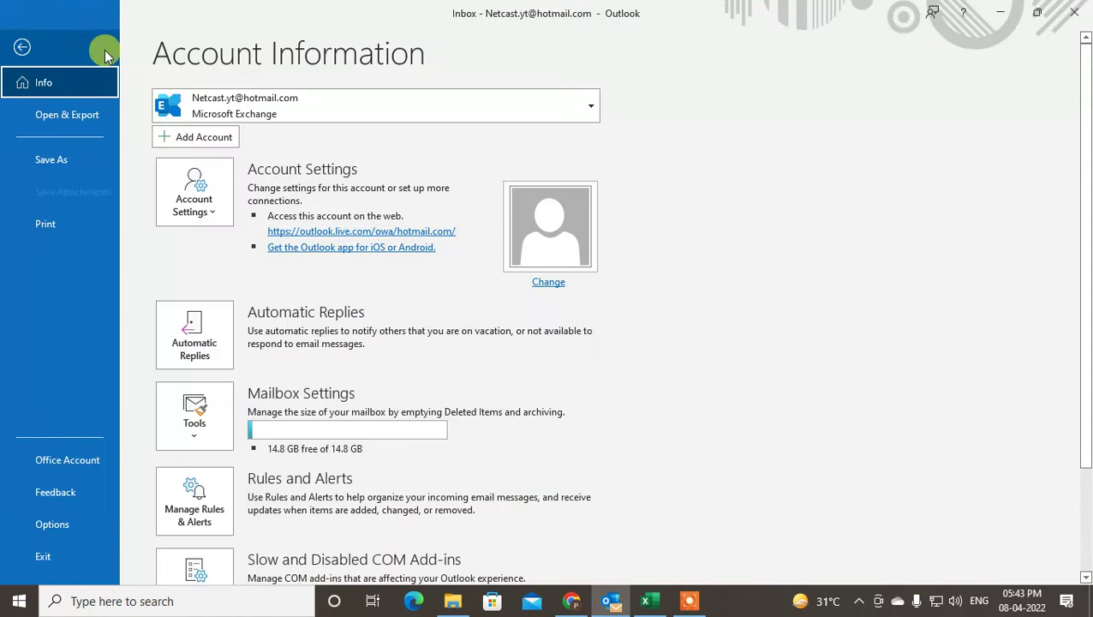
click(71, 120)
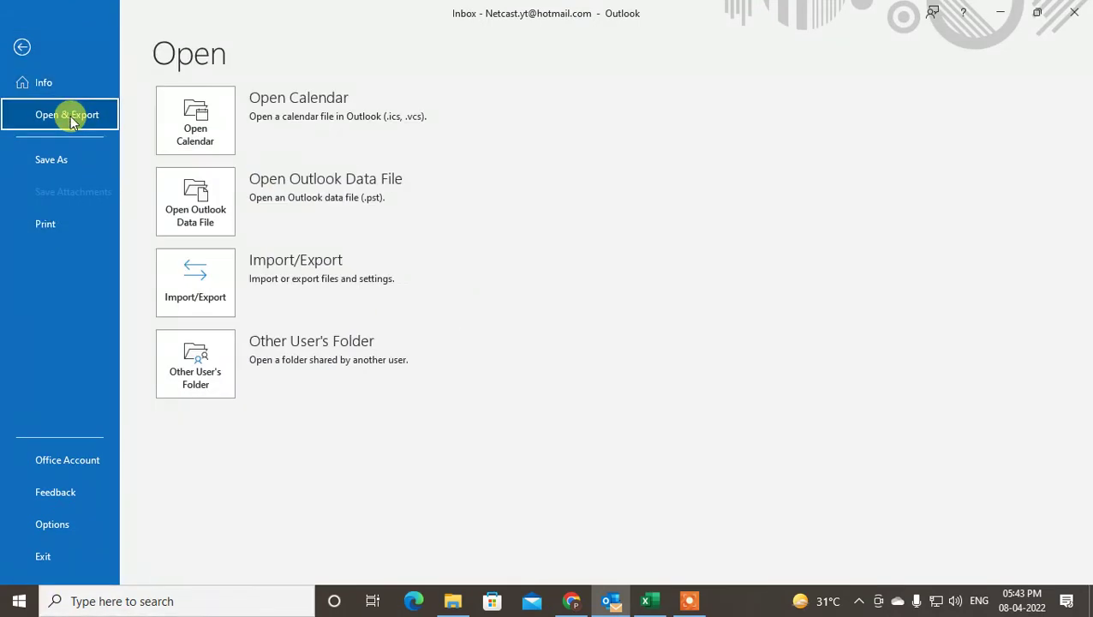
Launch the Import/Export wizard, choose Export to a file, and select Outlook Data File (.pst)
click(191, 308)
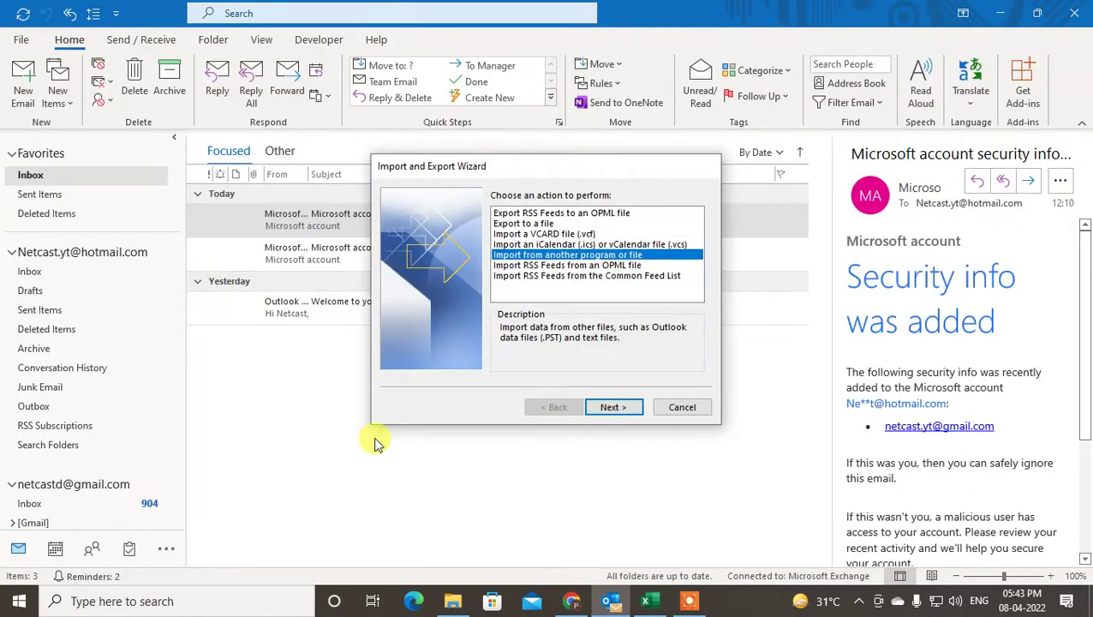
drag(529, 169, 427, 173)
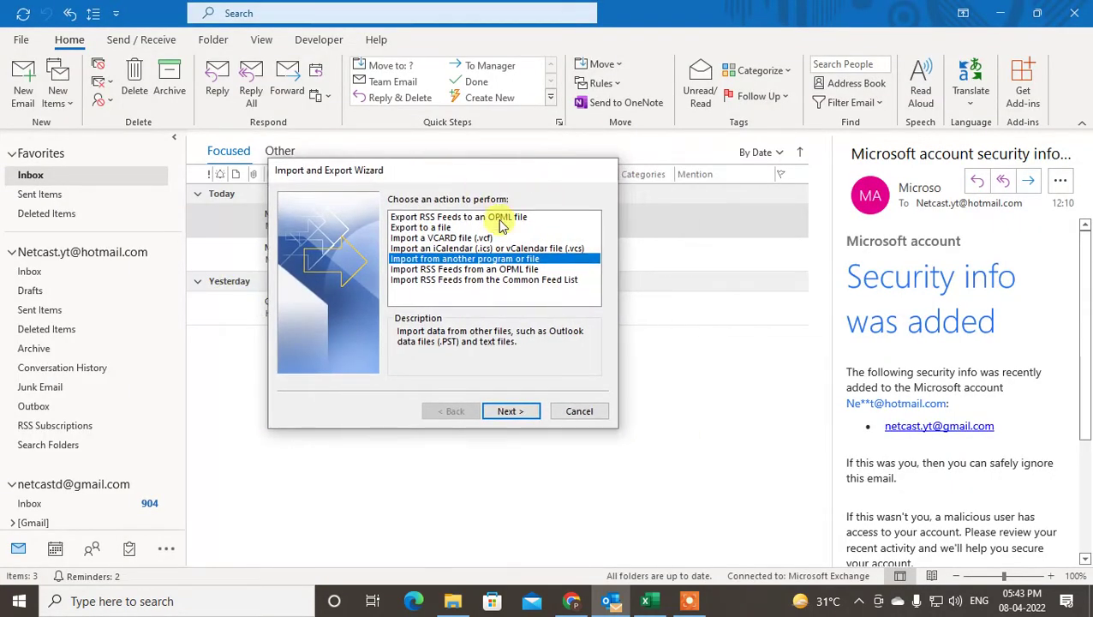
click(419, 228)
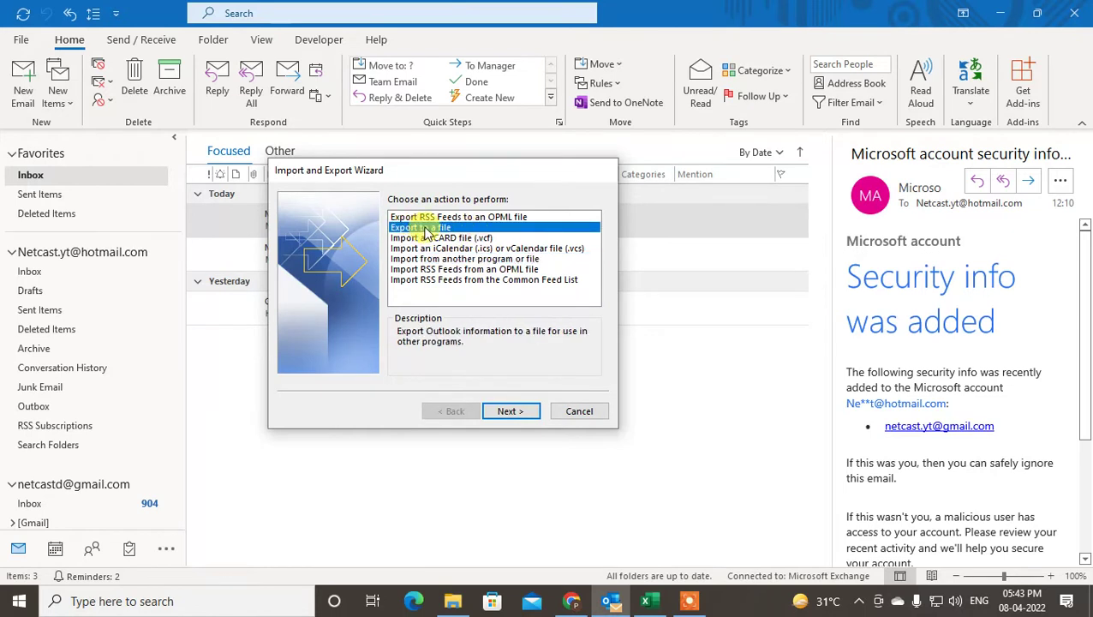
click(513, 412)
click(447, 228)
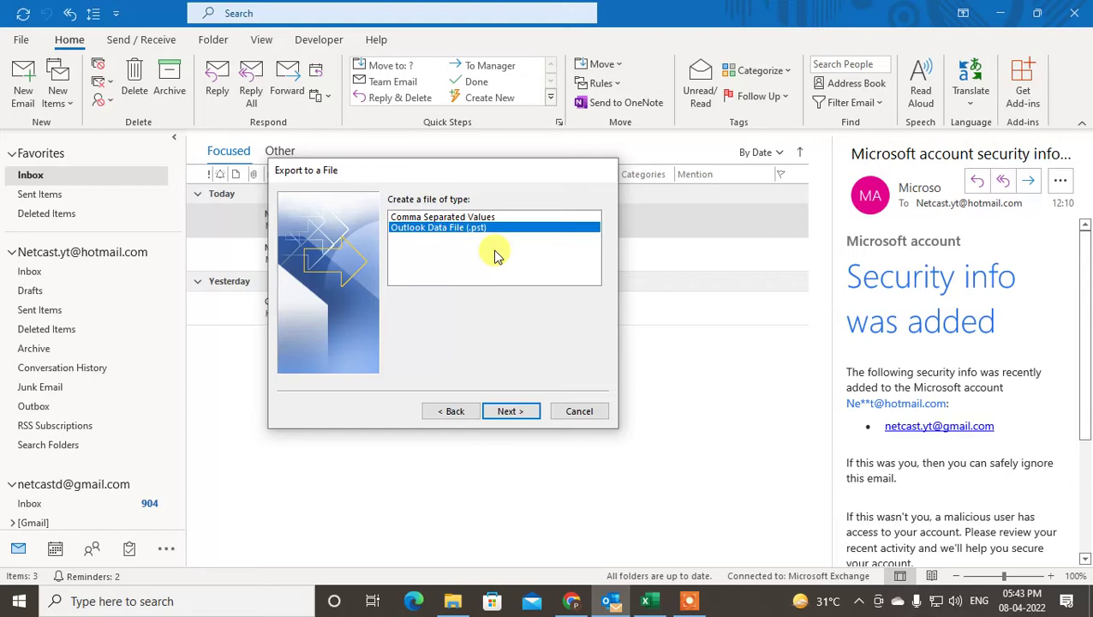
Export the first mail account with subfolders included, continuing to the save location step
click(509, 411)
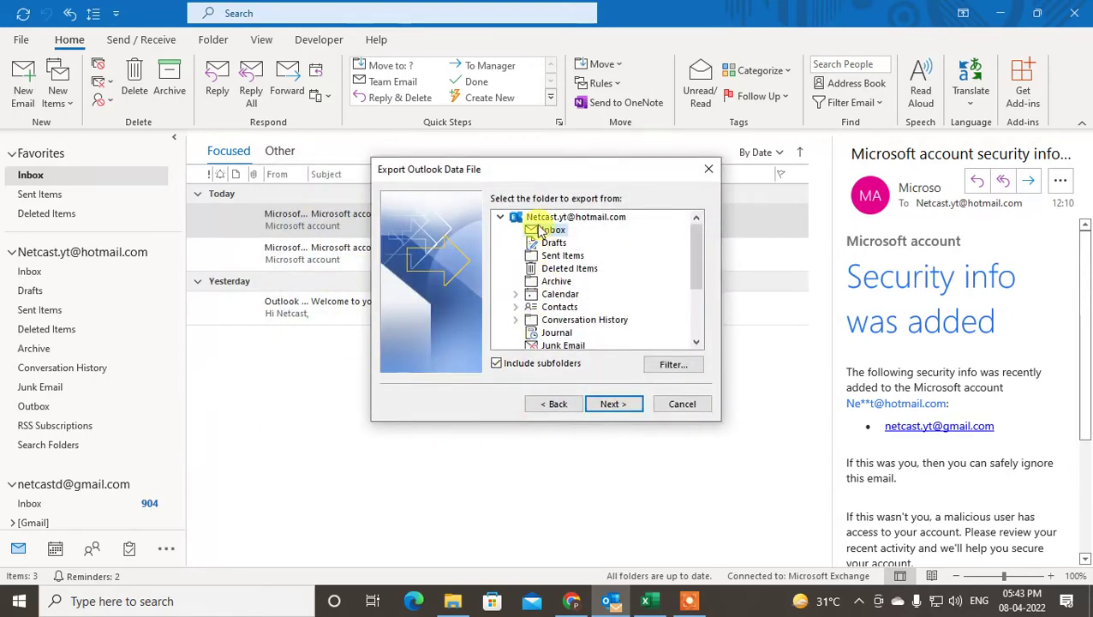
click(524, 217)
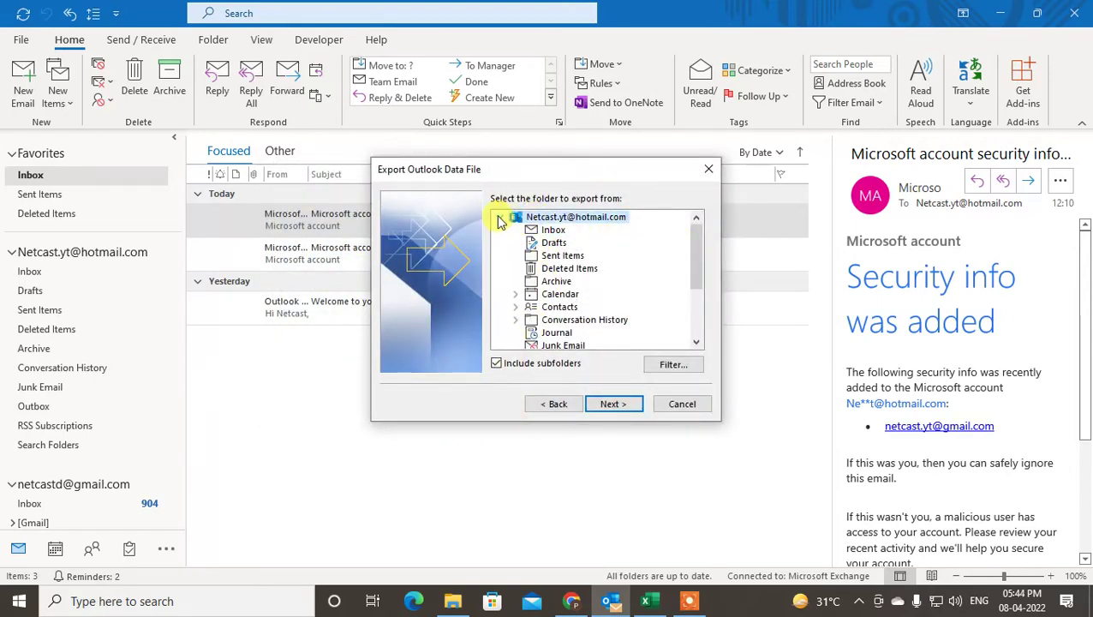
click(504, 220)
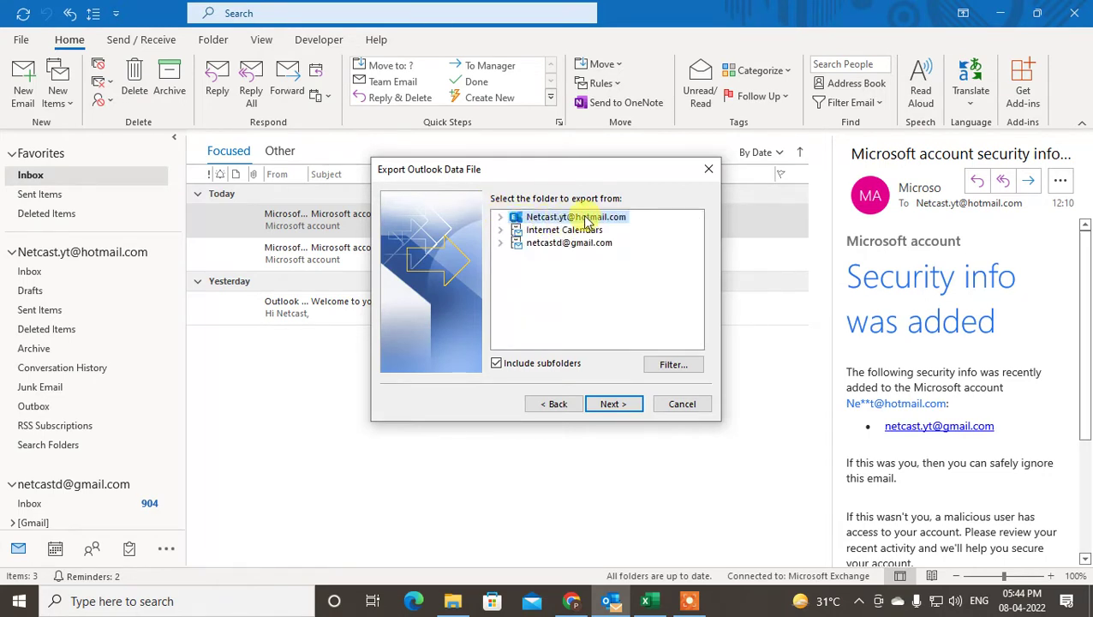
click(552, 243)
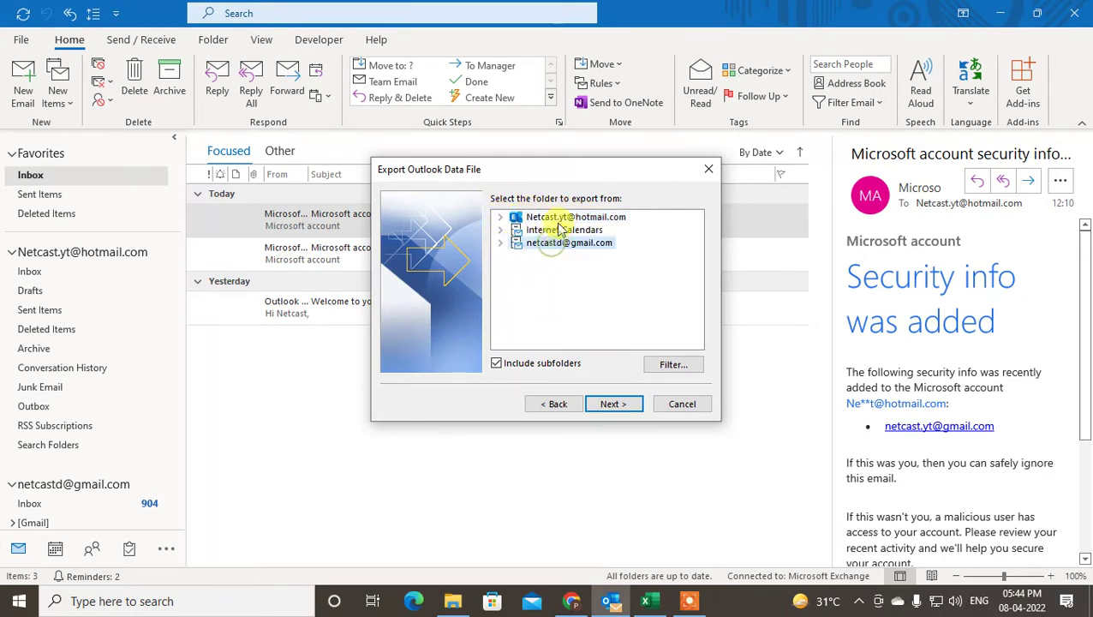
click(566, 218)
click(561, 242)
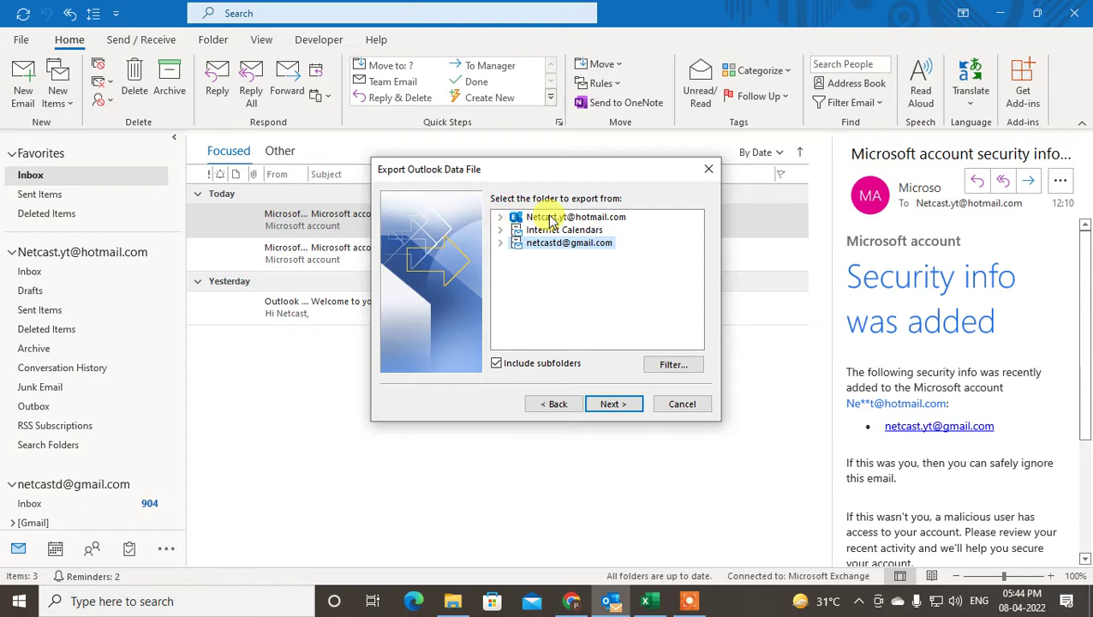
click(505, 219)
click(504, 219)
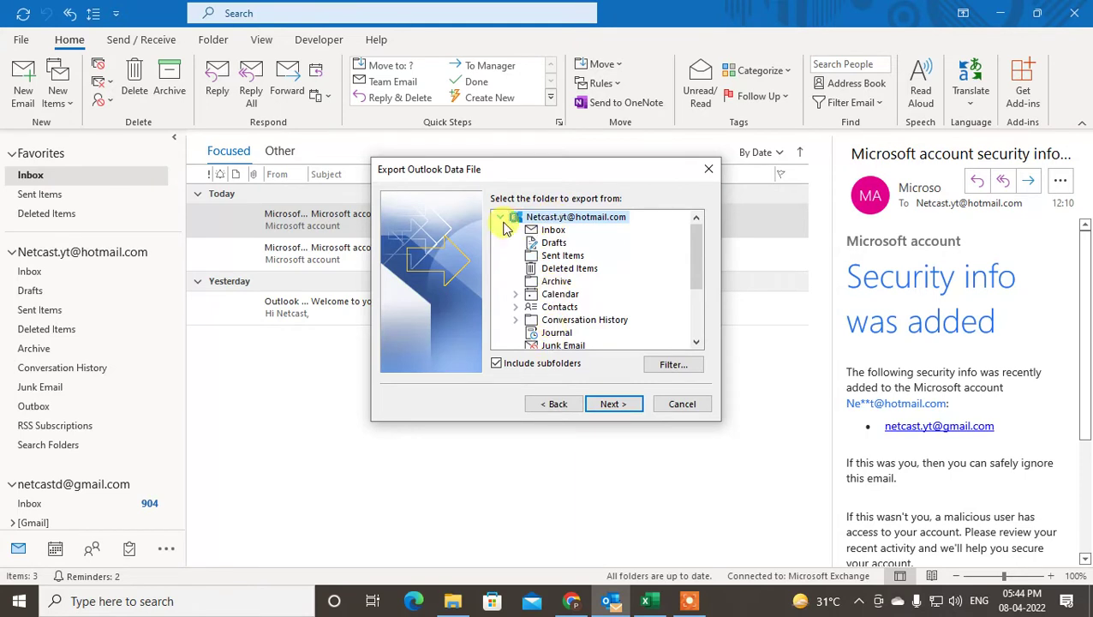
click(501, 220)
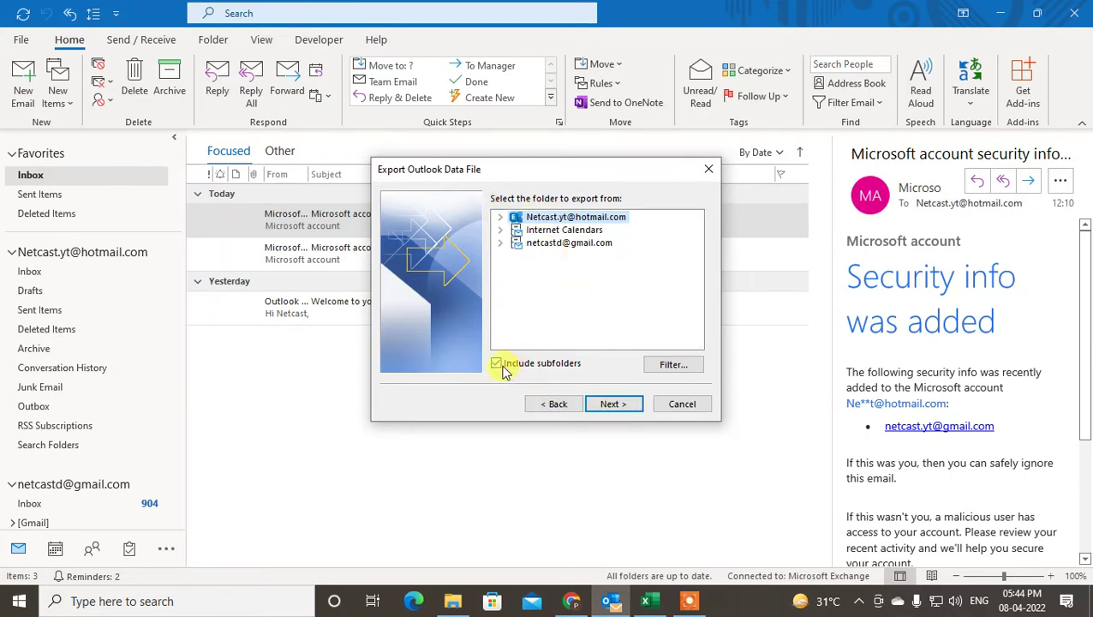
click(625, 407)
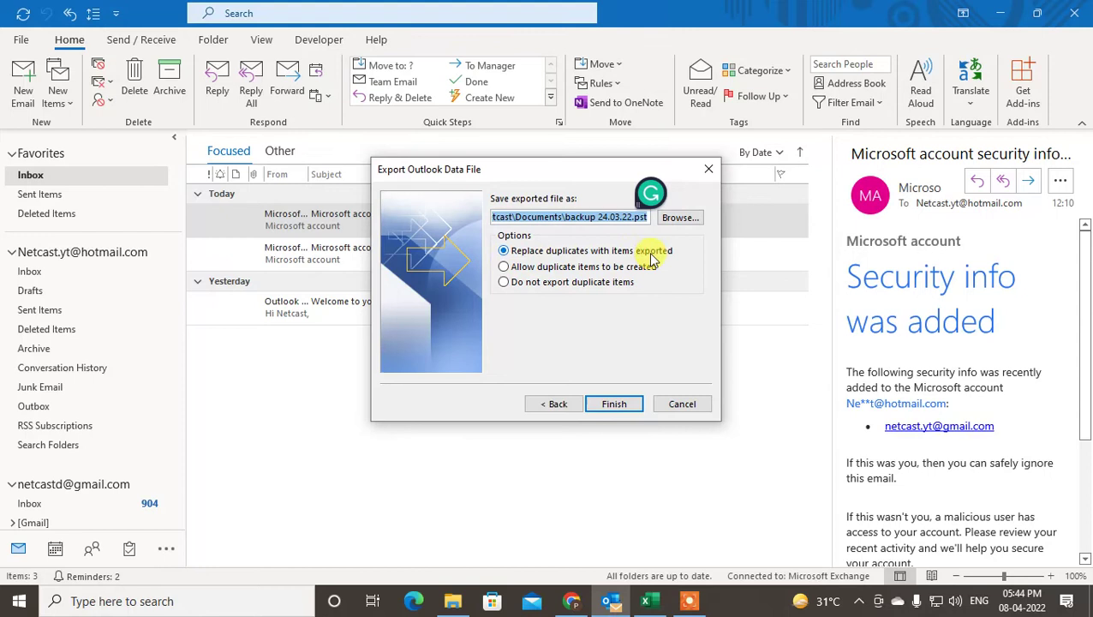
Allow duplicate items for backup 24.03.22.pst in Documents and finish the export
click(513, 270)
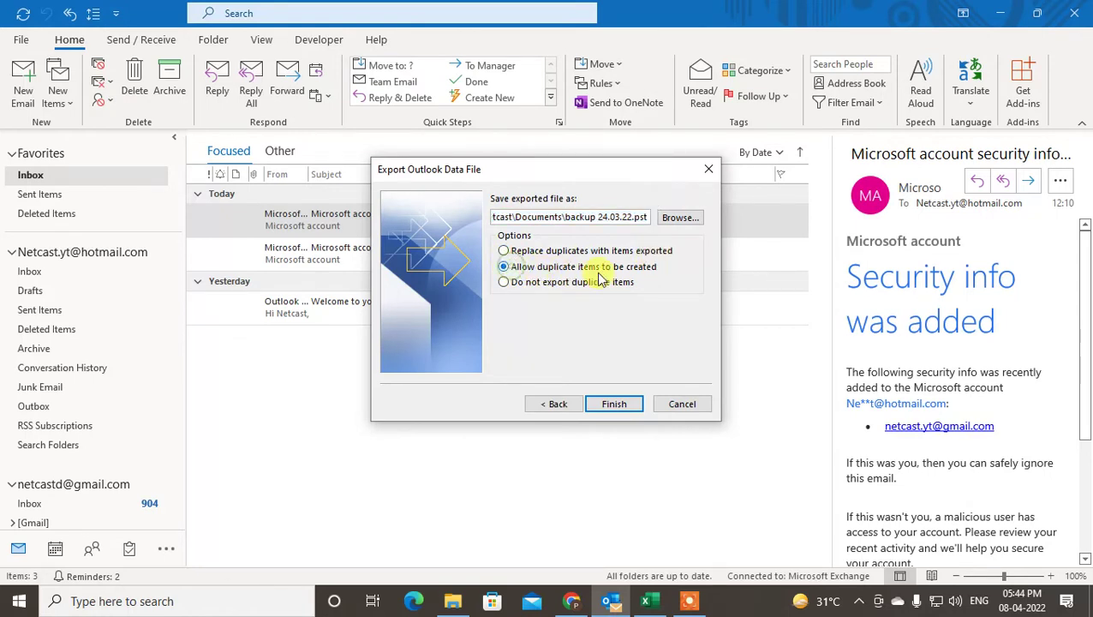
click(504, 251)
click(504, 266)
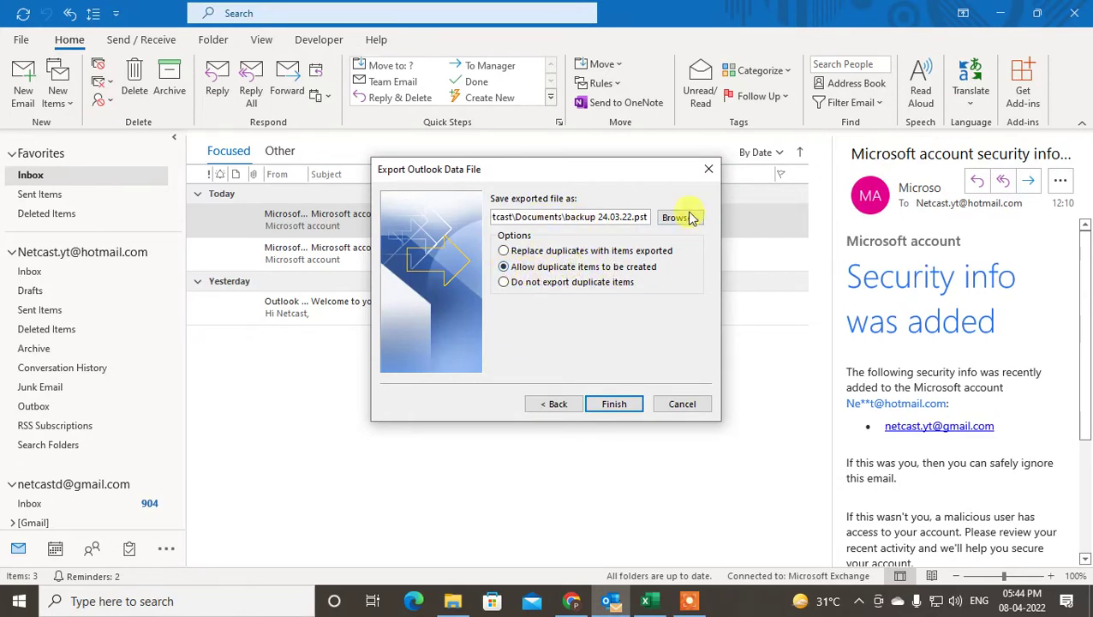
click(623, 405)
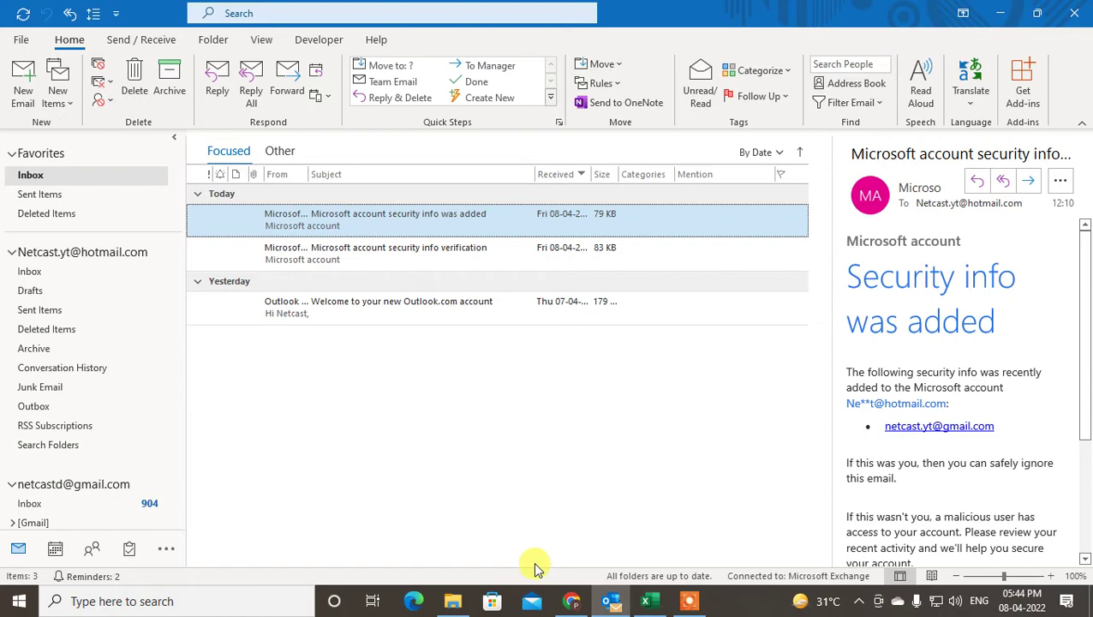
Open File Explorer and navigate to This PC's Documents folder
mouse_move(457, 610)
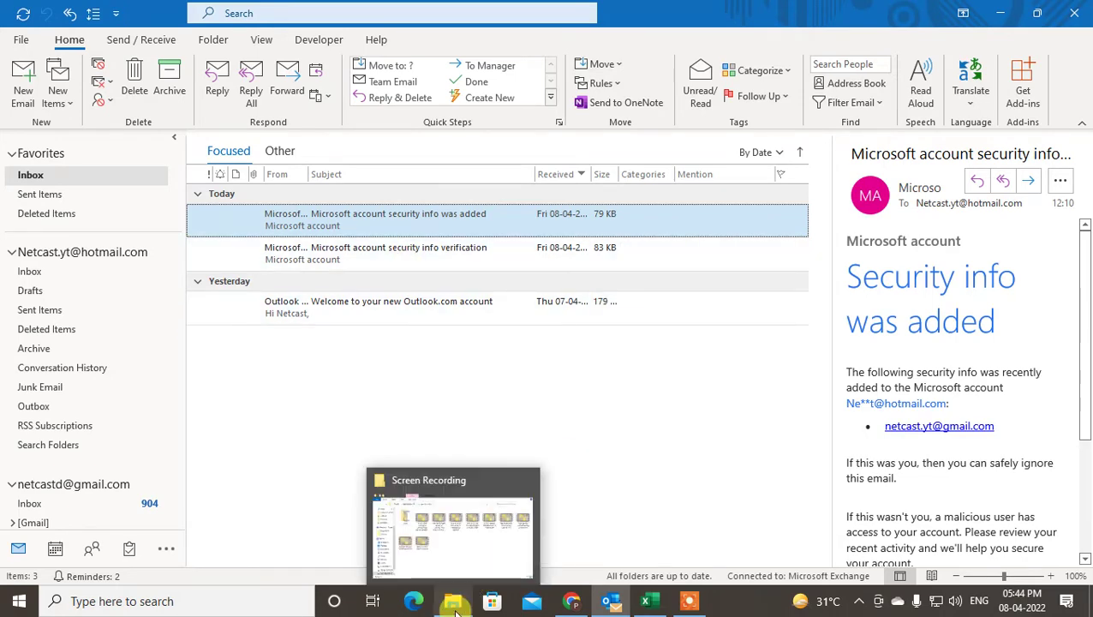
click(17, 601)
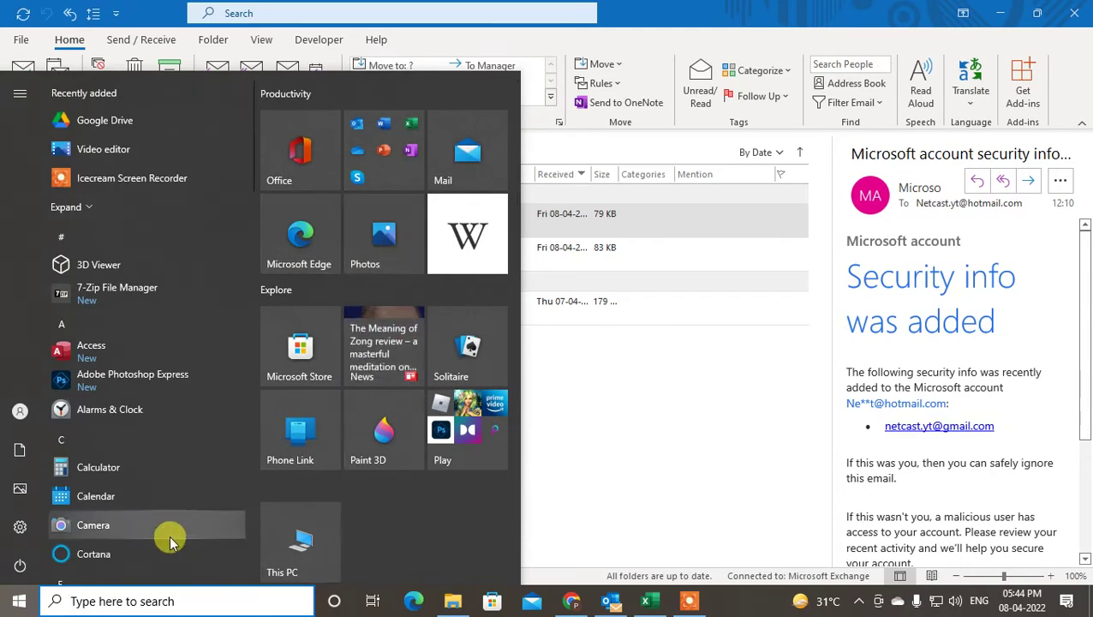
click(319, 529)
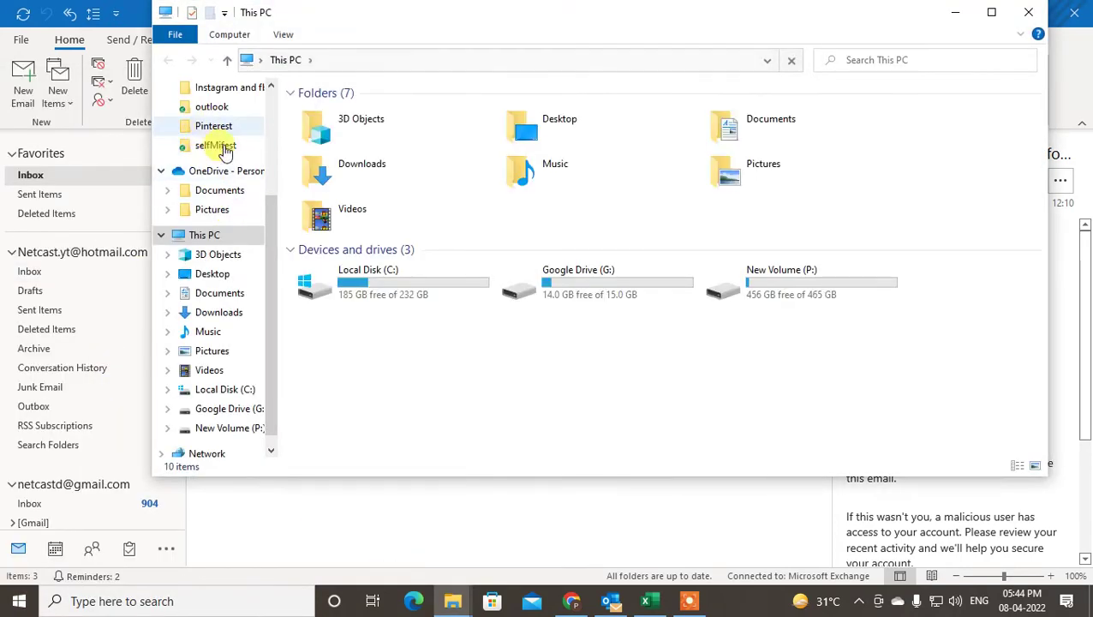
click(220, 196)
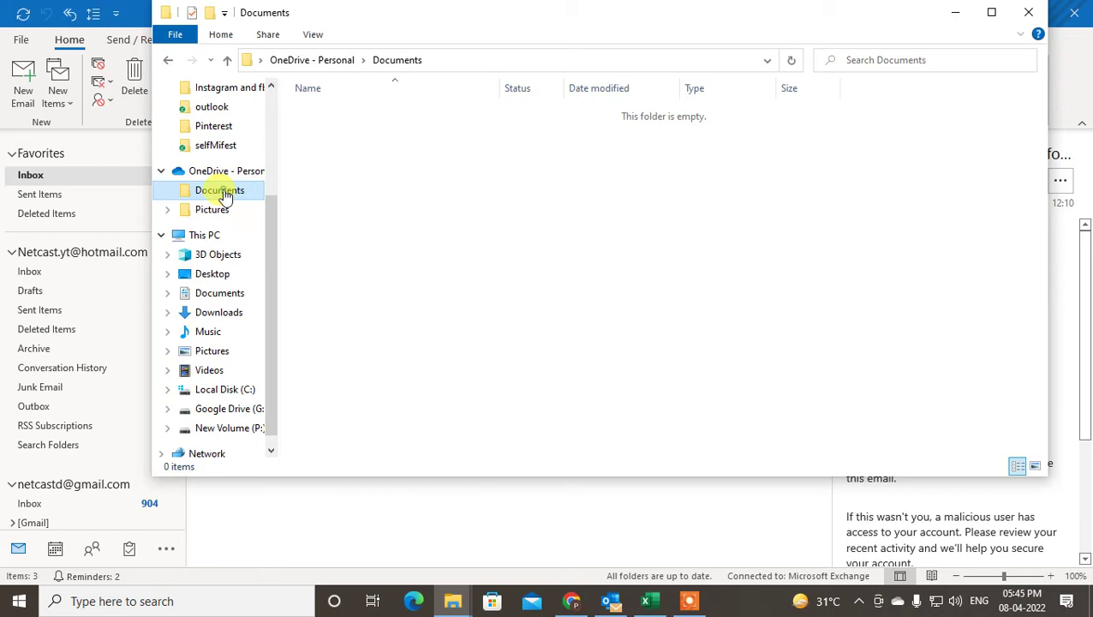
click(229, 293)
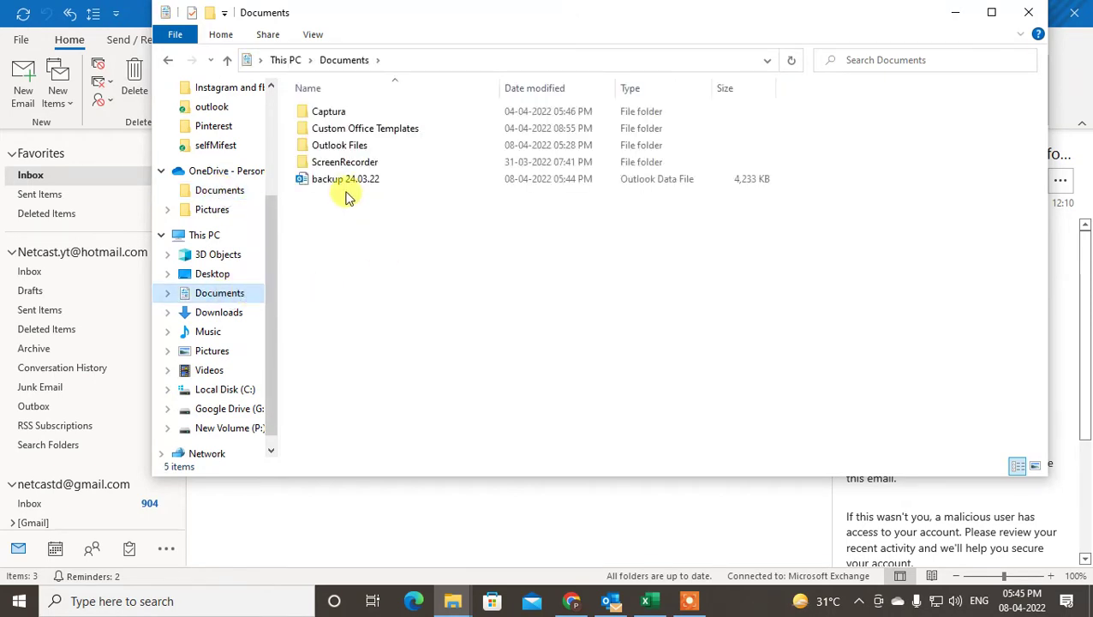
Check backup 24.03.22 and the Outlook Files folder, then close File Explorer
click(352, 183)
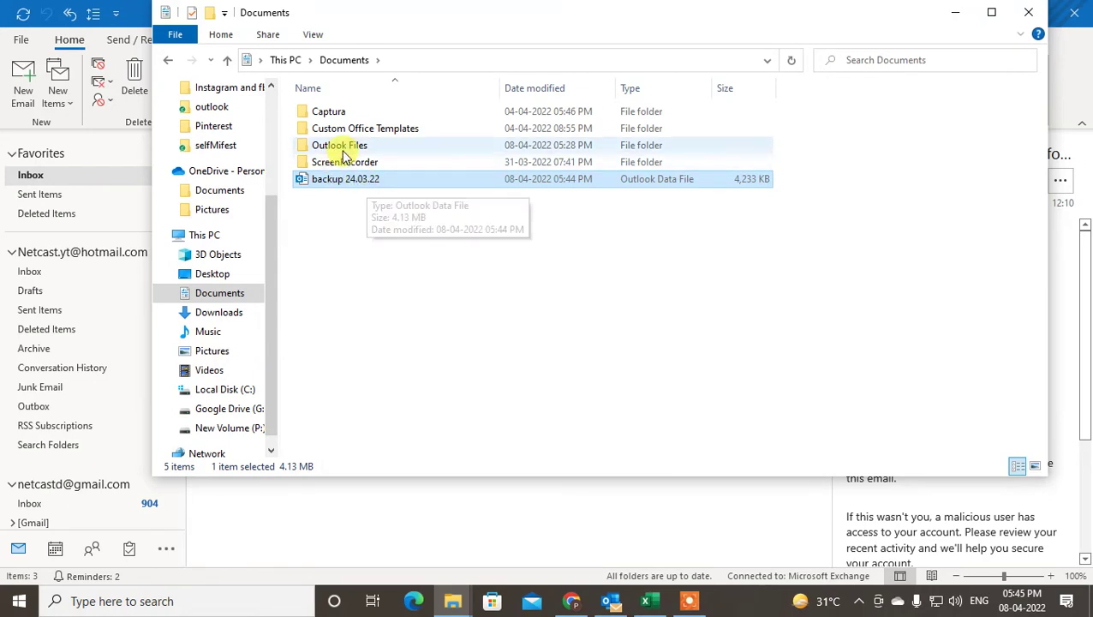
double_click(341, 147)
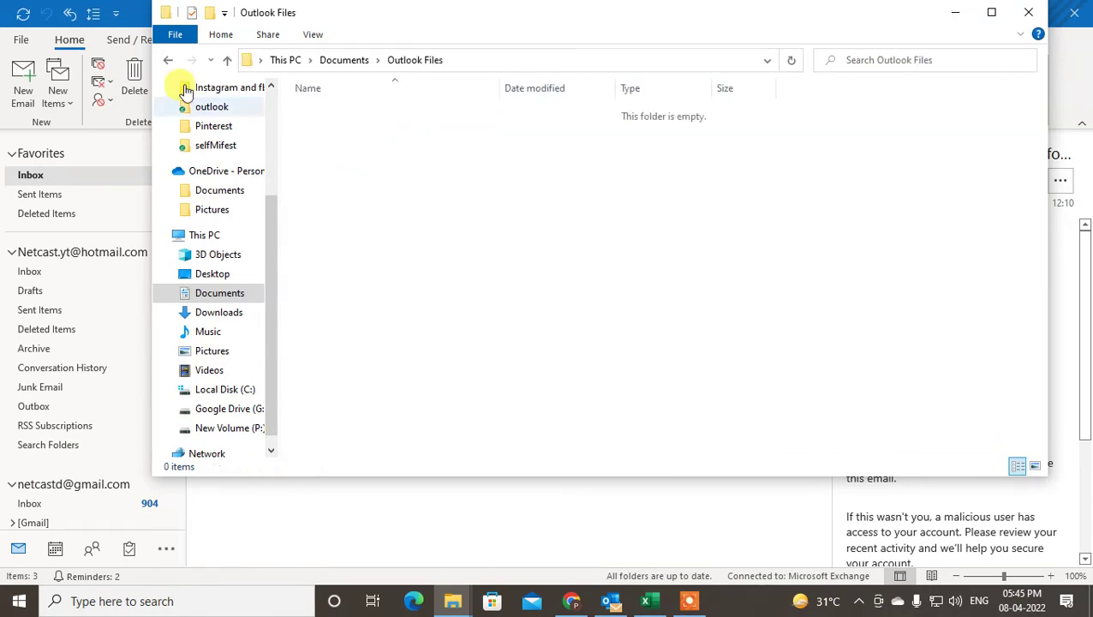
click(168, 60)
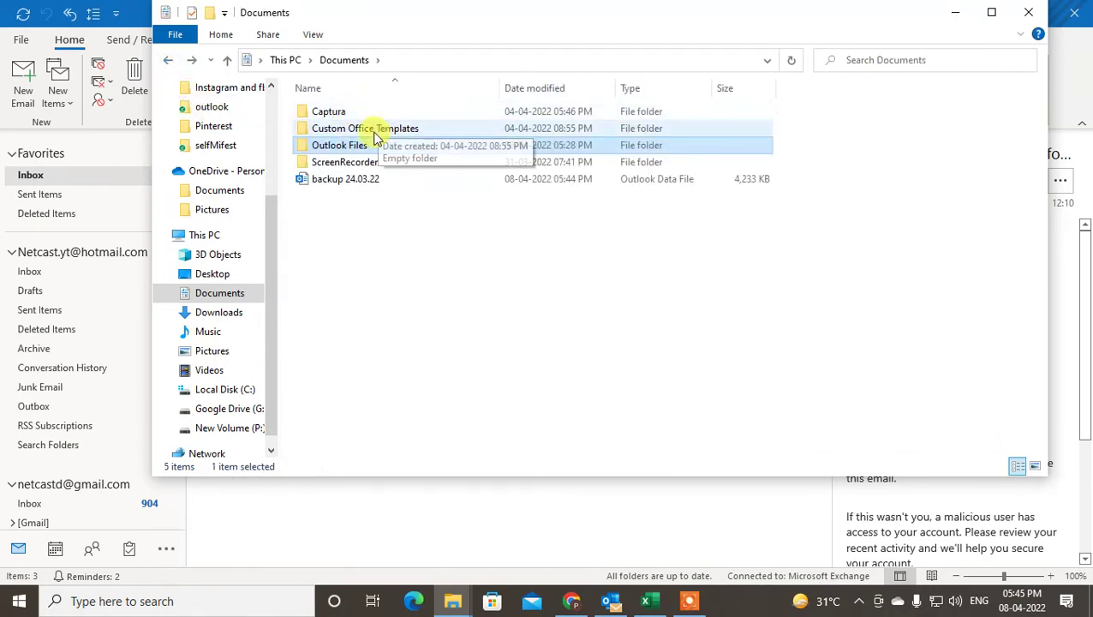
click(346, 183)
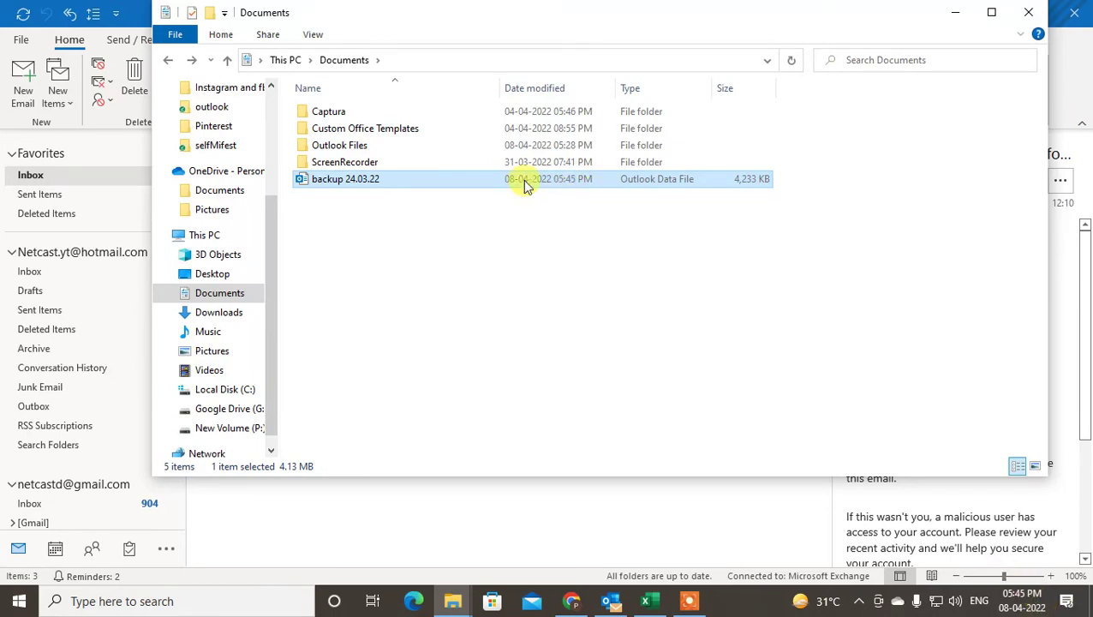
click(1027, 12)
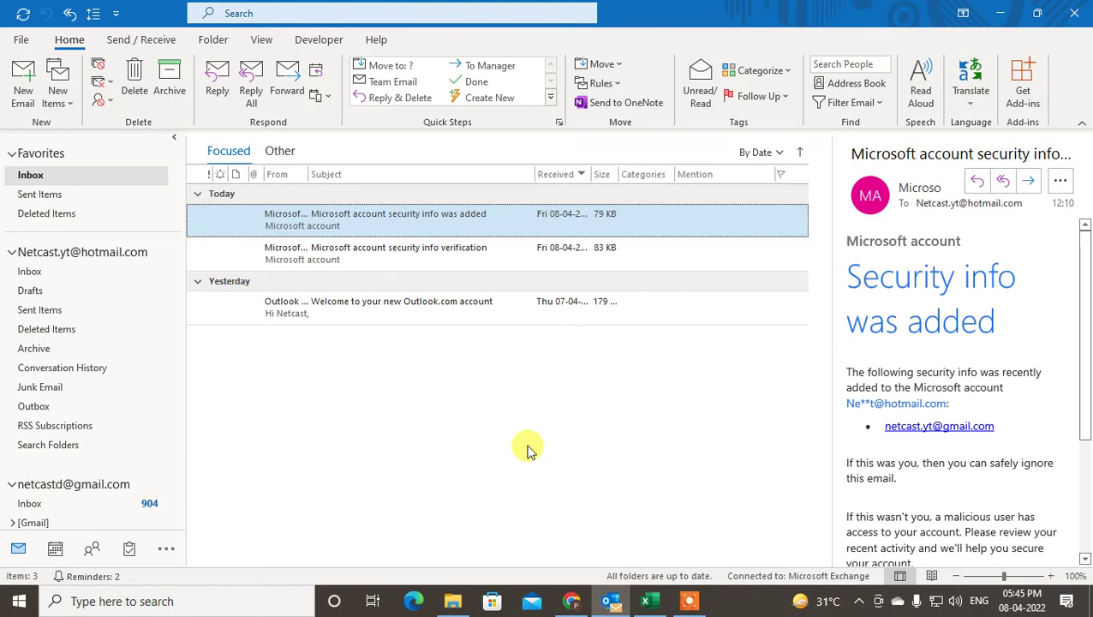
Start importing from another program or file with Outlook Data File (.pst) as the type
key(ctrl+e)
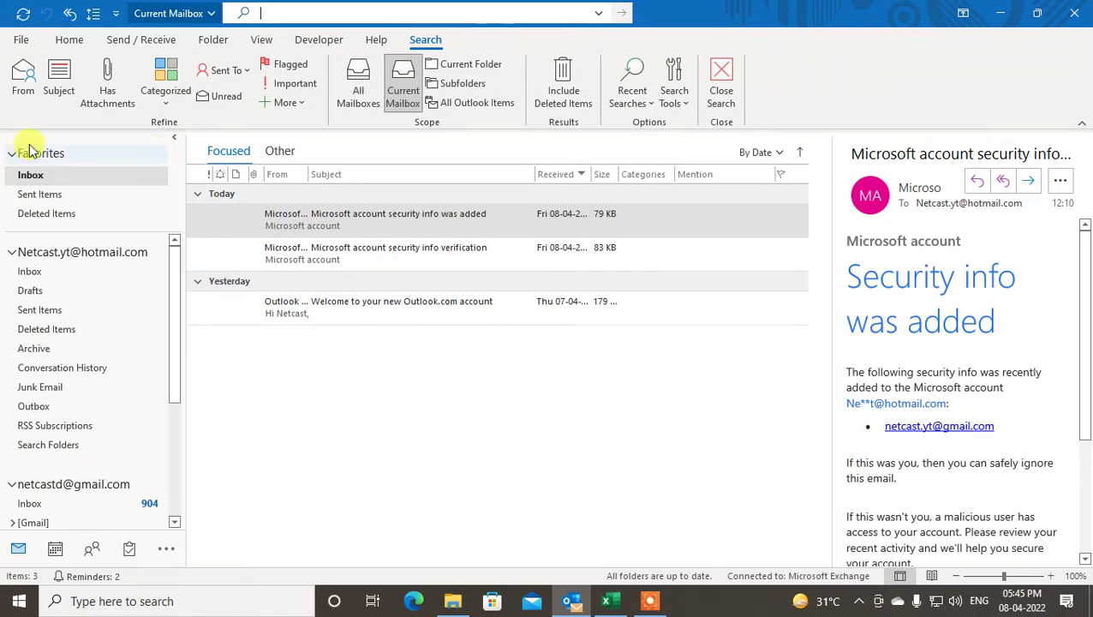
click(20, 41)
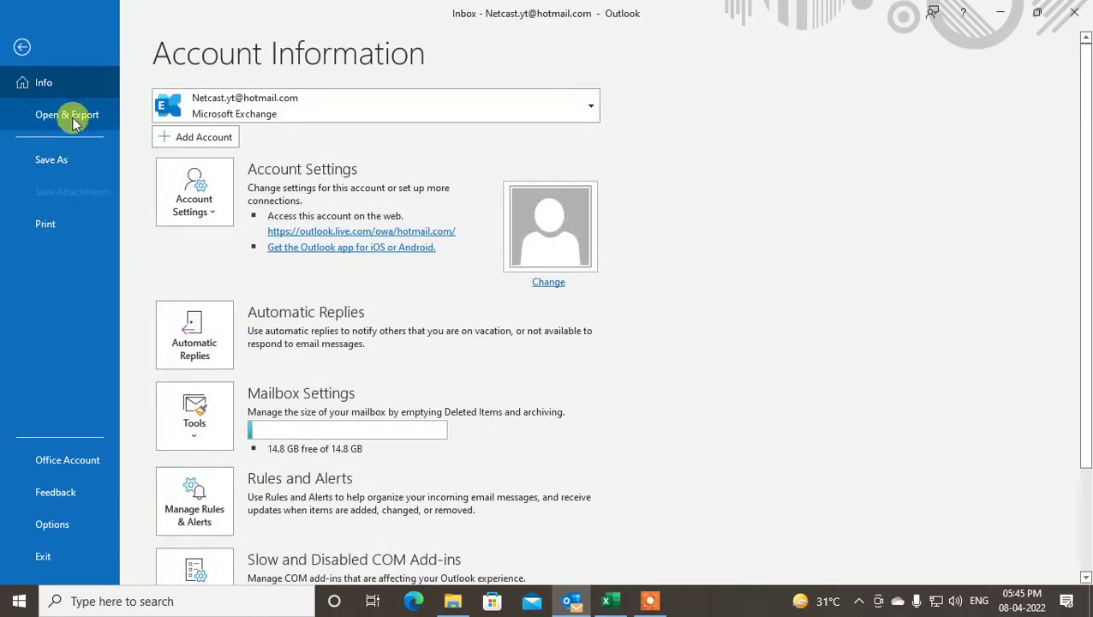
click(77, 116)
click(197, 295)
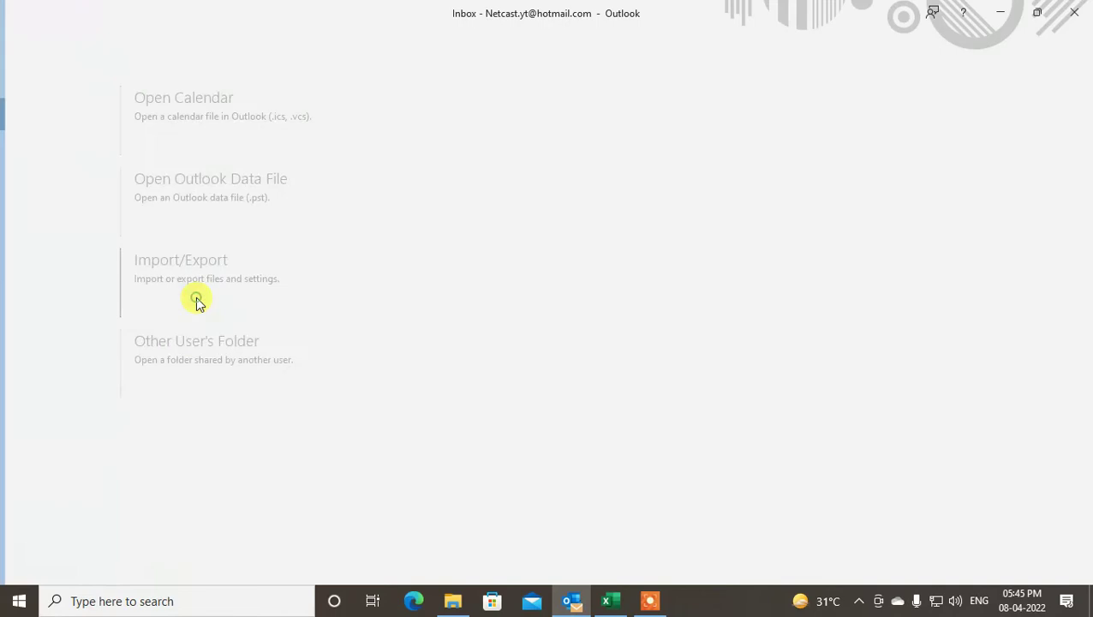
drag(555, 166, 509, 159)
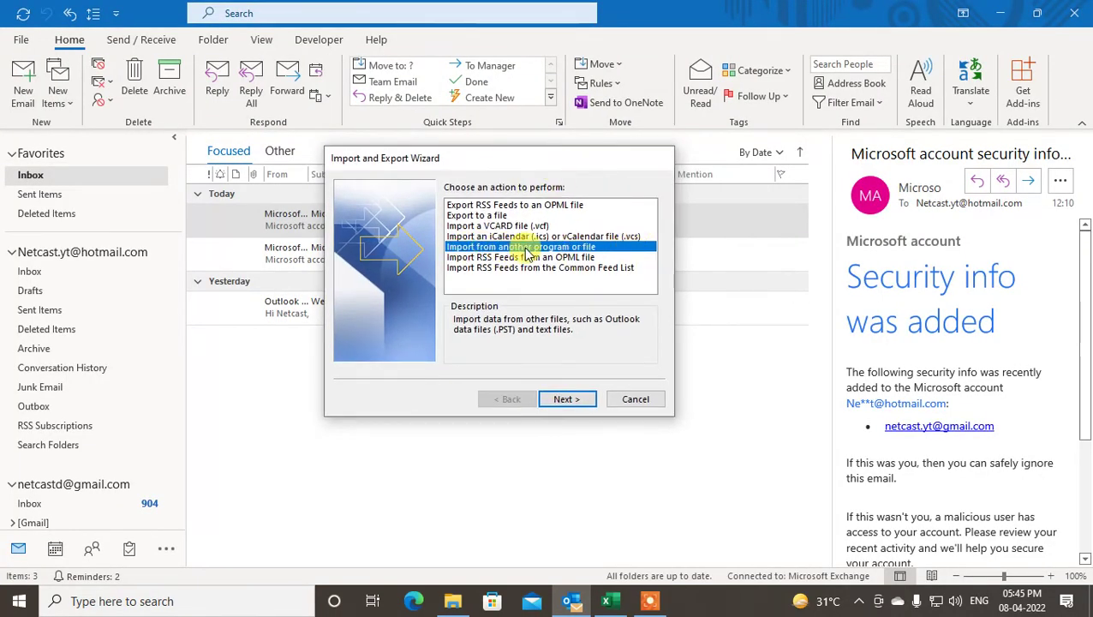
click(569, 400)
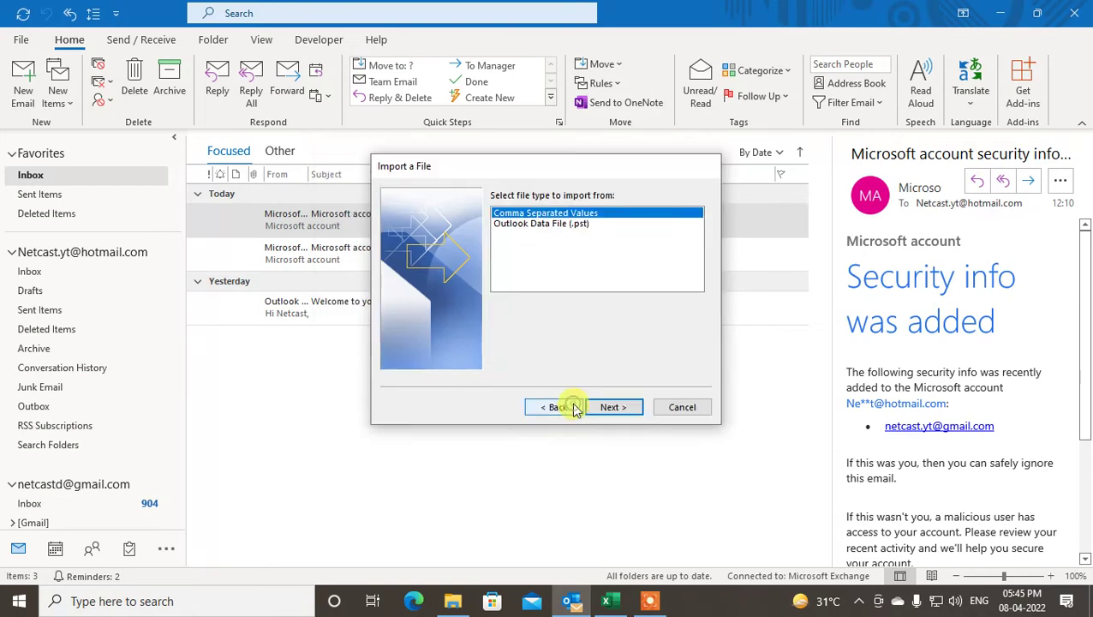
click(541, 223)
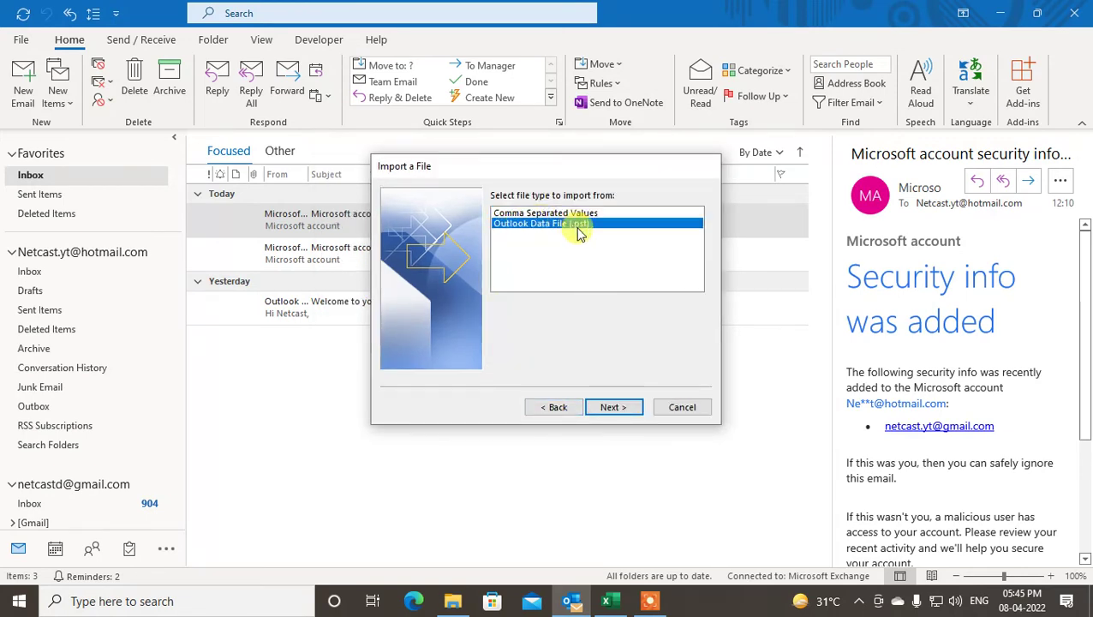
click(613, 407)
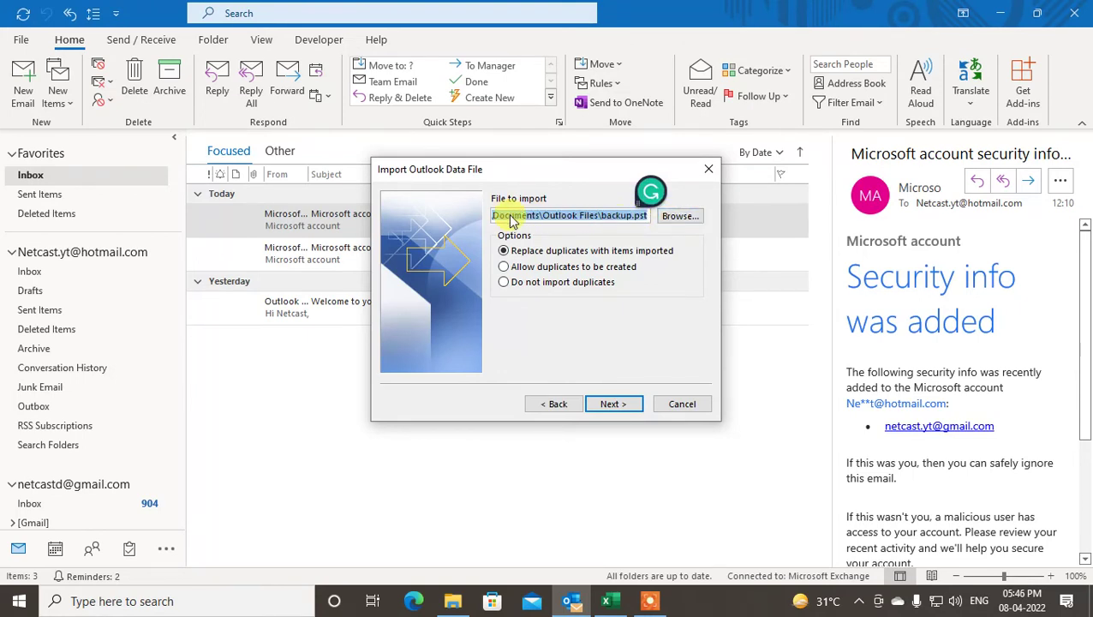
Choose Replace duplicates and select backup 24.03.22 in Documents as the import file
click(511, 267)
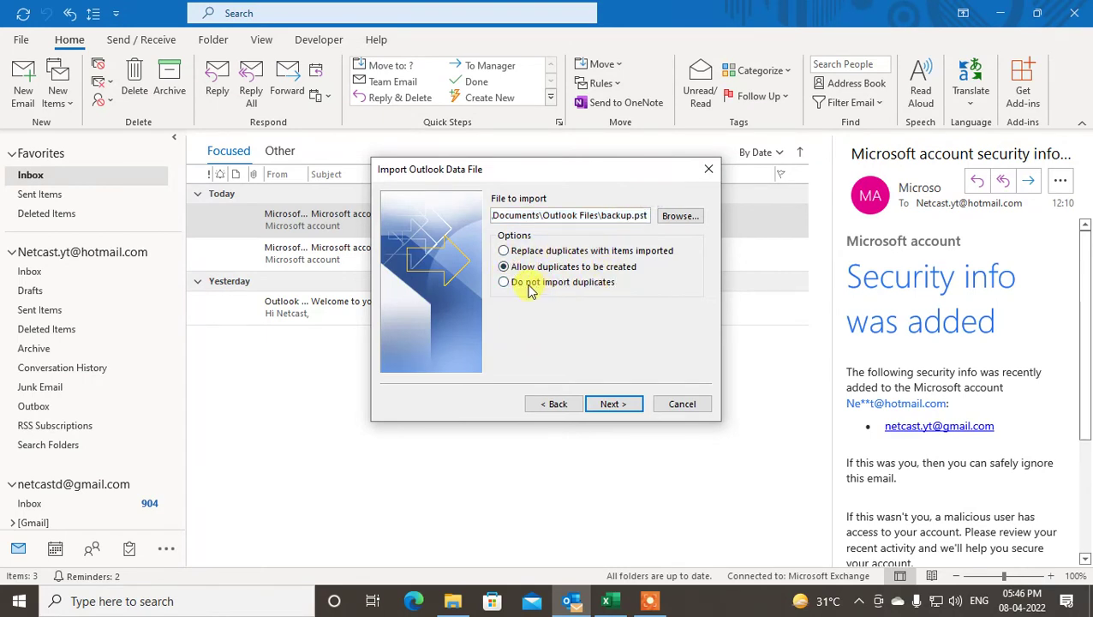
click(511, 250)
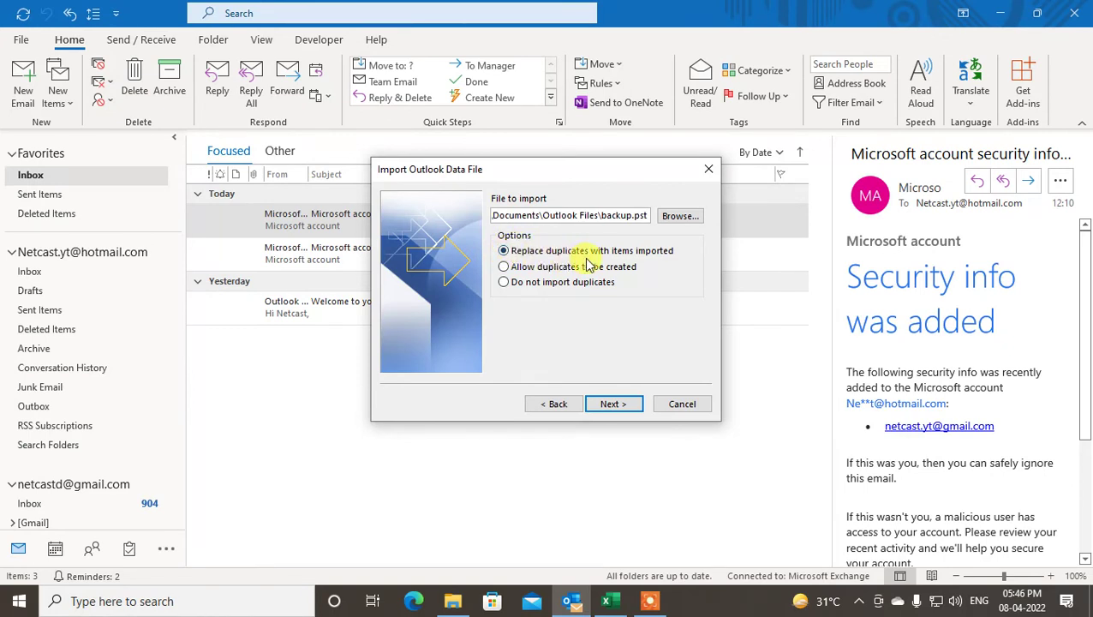
click(613, 404)
click(553, 344)
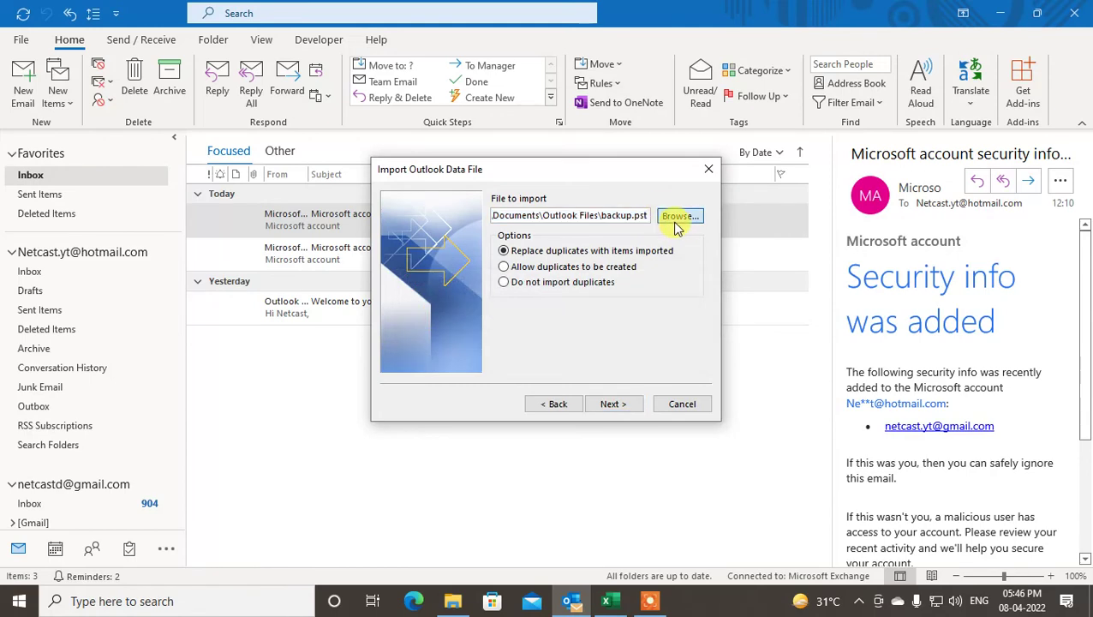
click(676, 219)
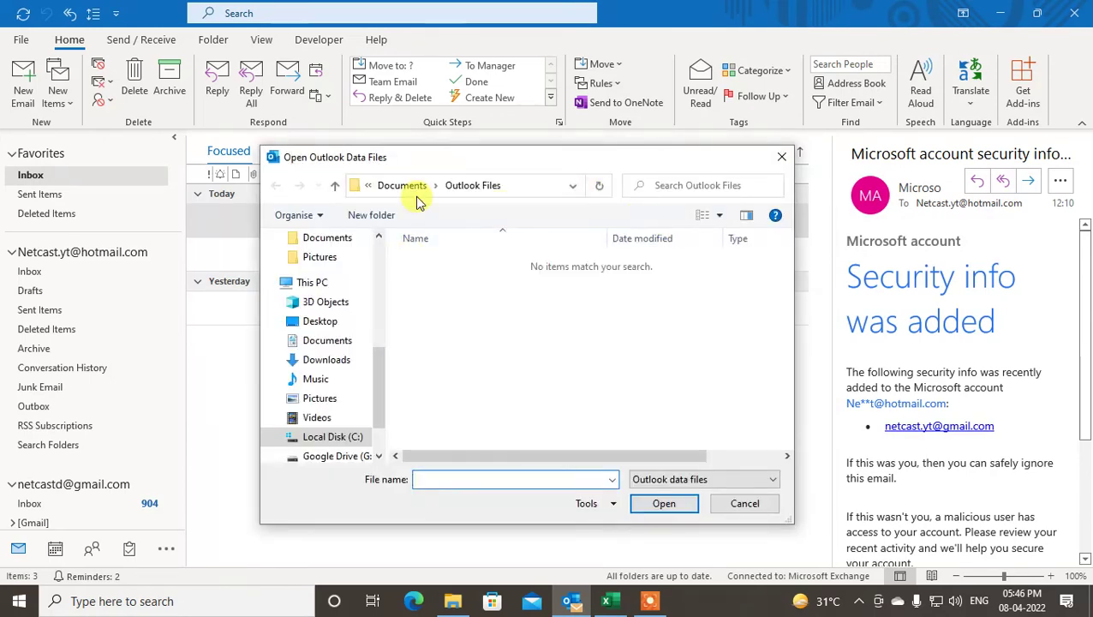
click(409, 186)
click(480, 332)
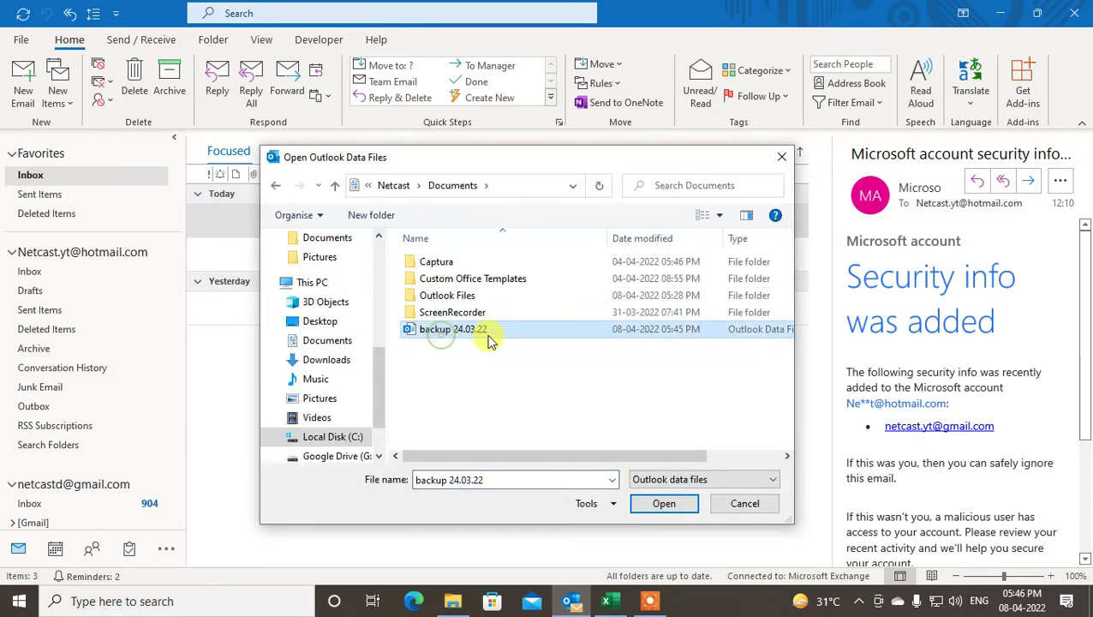
click(642, 505)
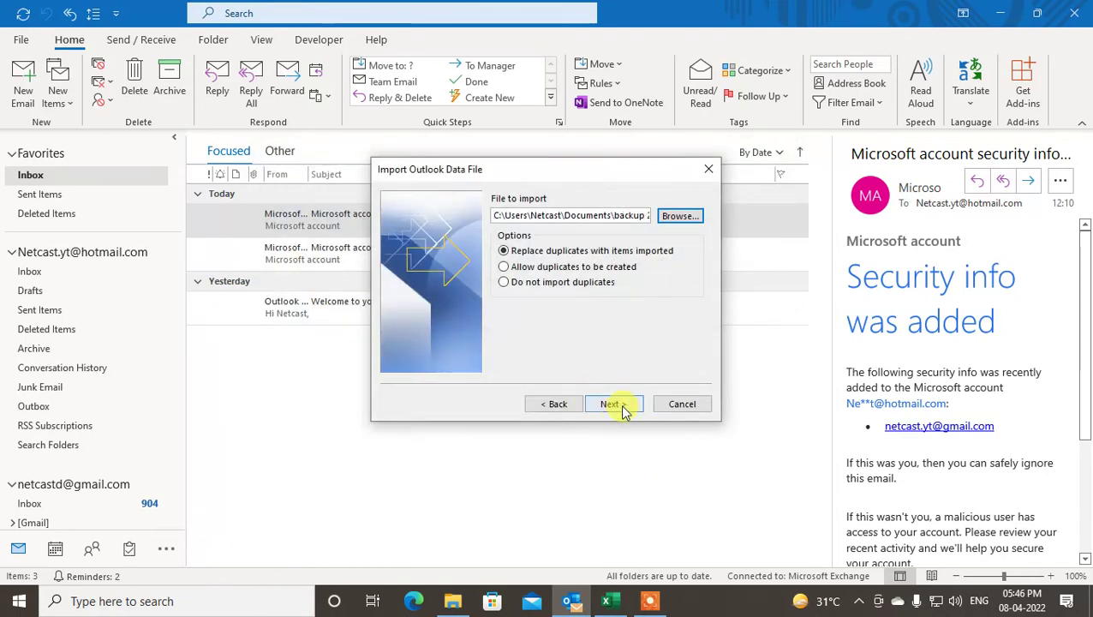
Import items into the same folders of the Outlook.com mailbox, then show the desktop
click(616, 405)
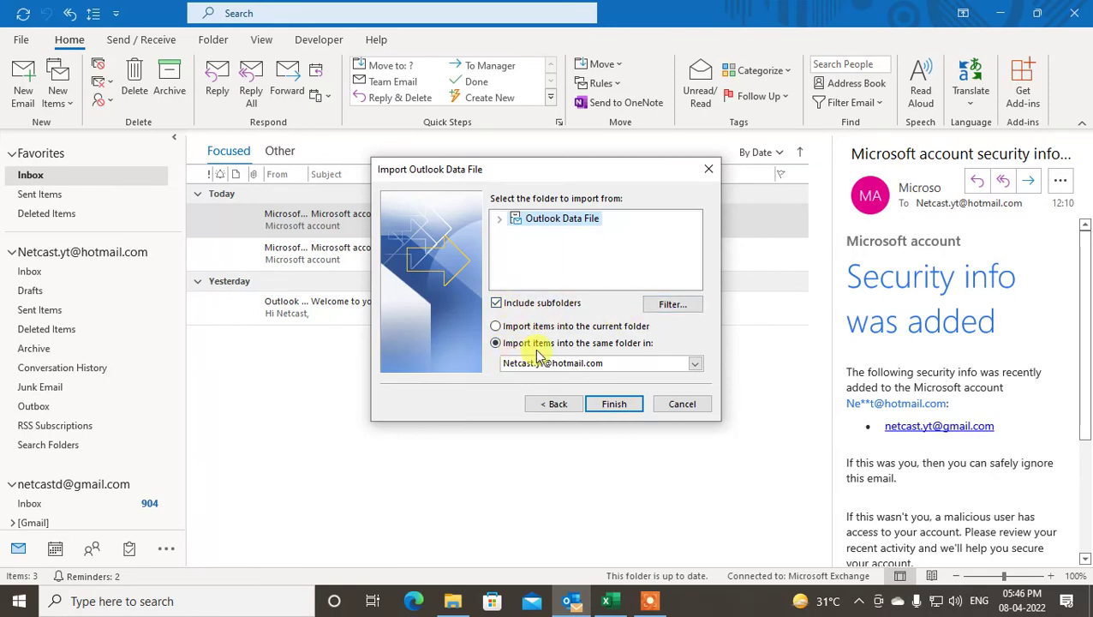
click(496, 326)
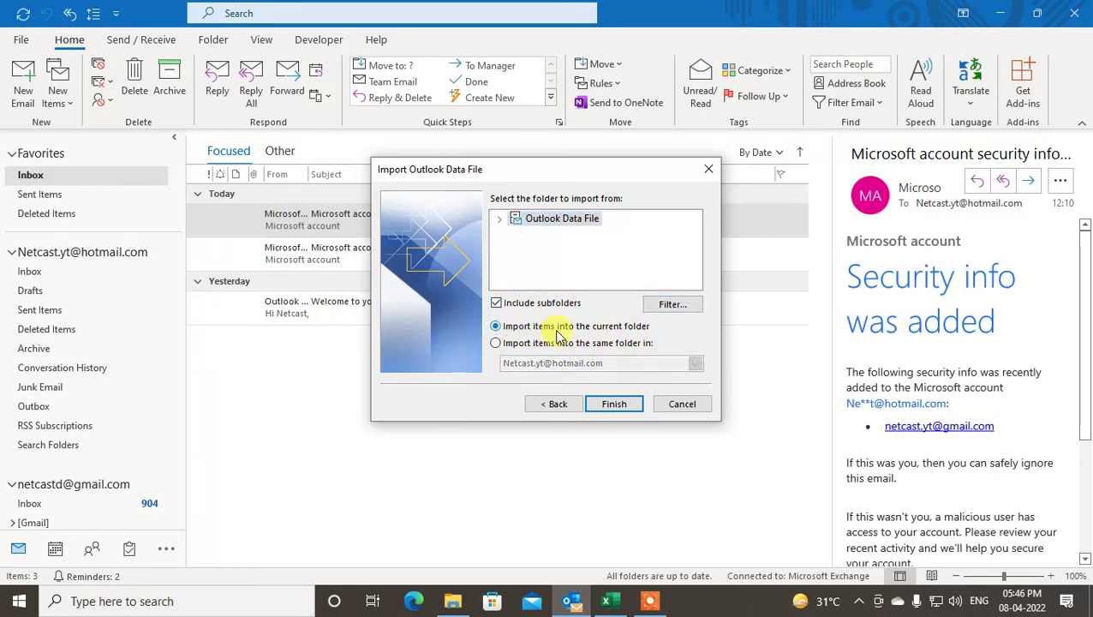
click(496, 345)
click(694, 363)
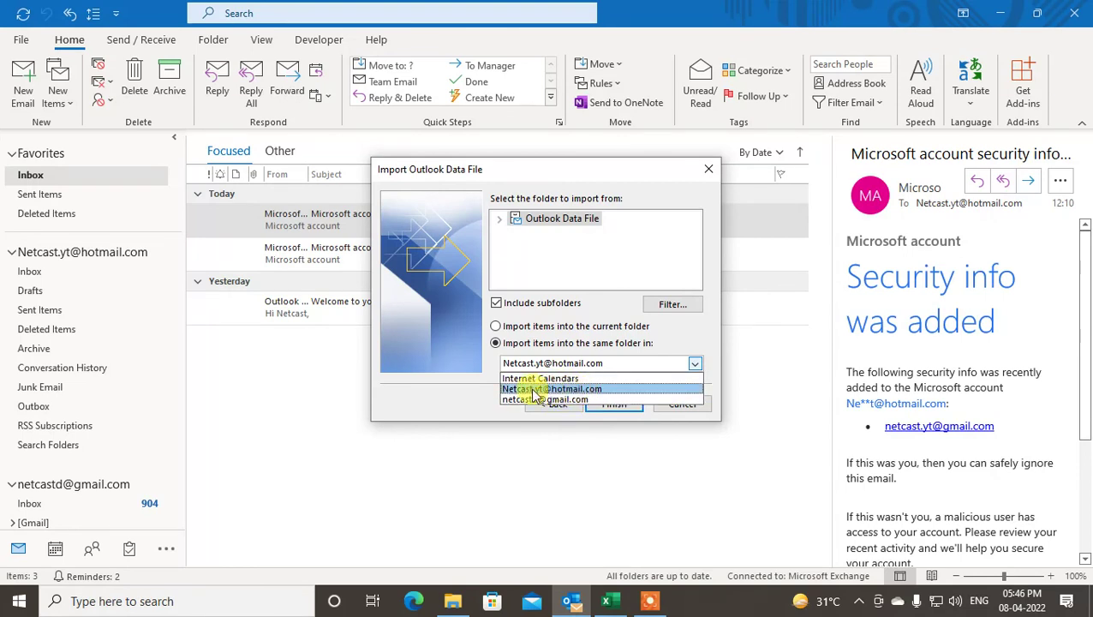
click(583, 390)
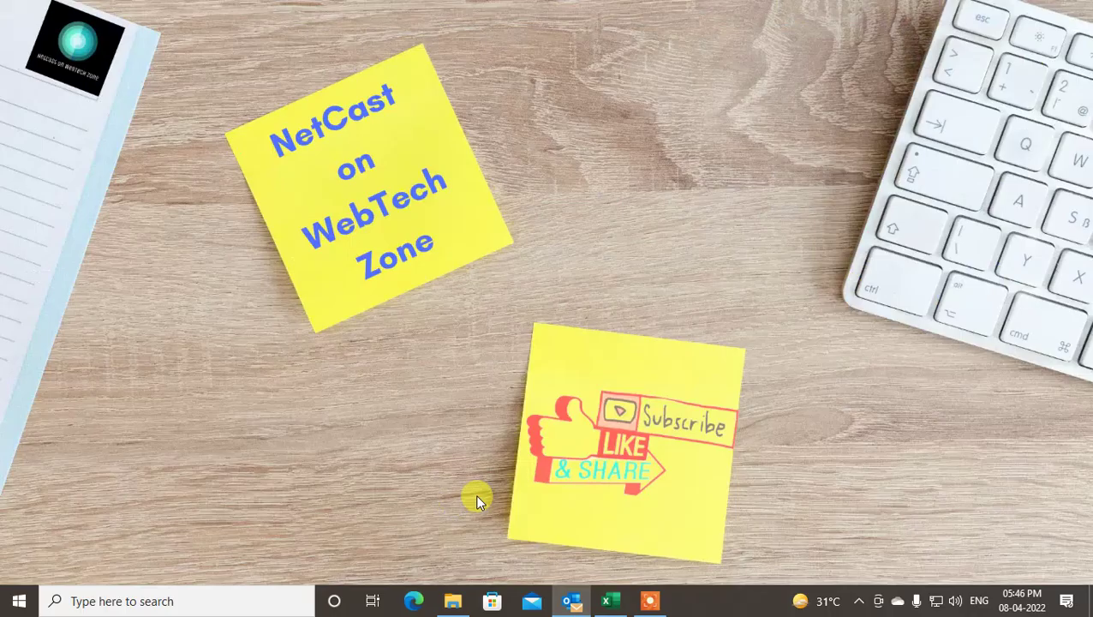
key(super+d)
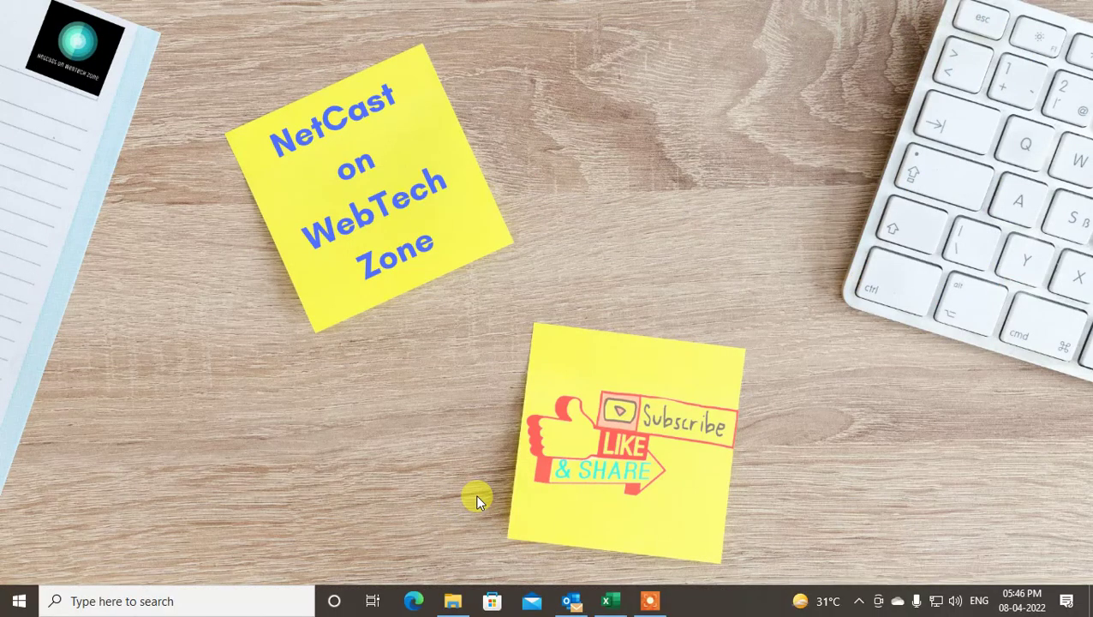